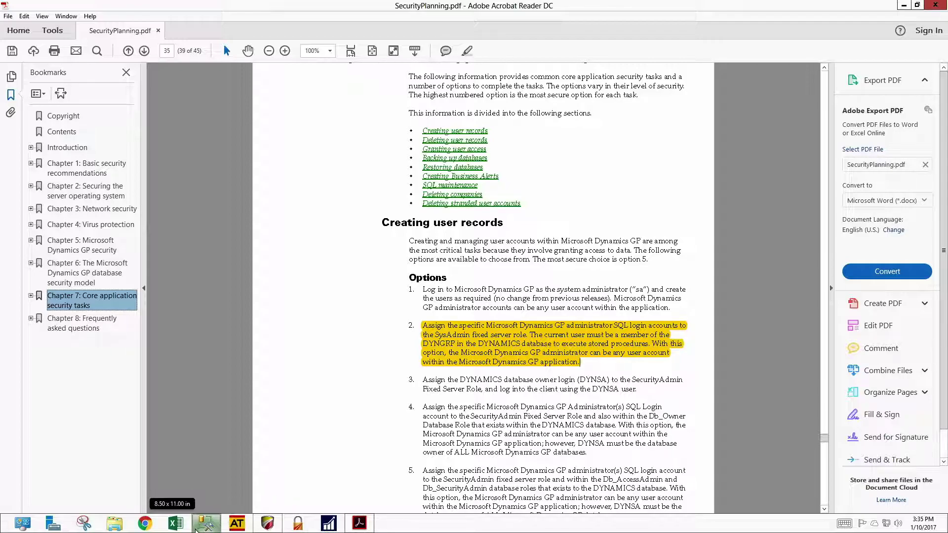
# Switch from Acrobat Reader to SQL Server Management Studio from the taskbar
pyautogui.click(206, 526)
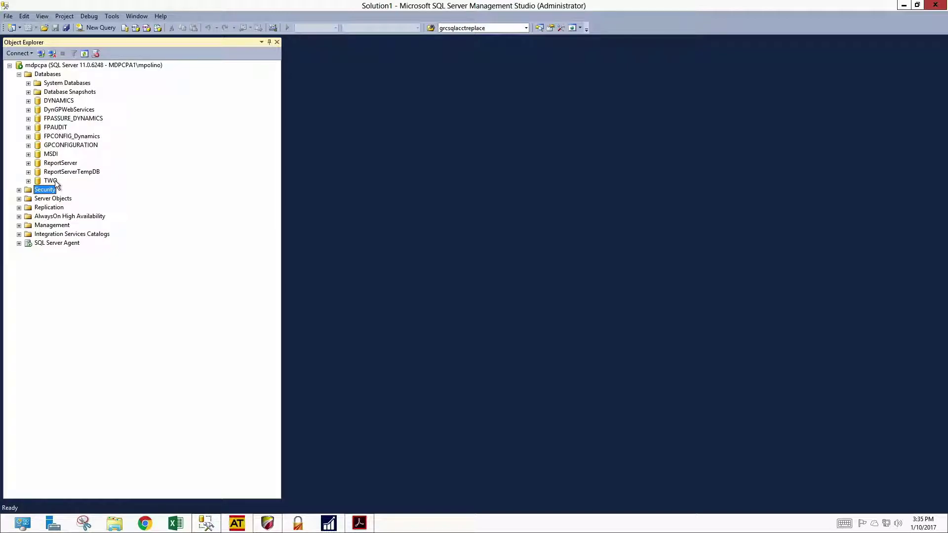
# Expand Security > Logins and bring up the context menu for the administrator's SQL login
pyautogui.click(19, 190)
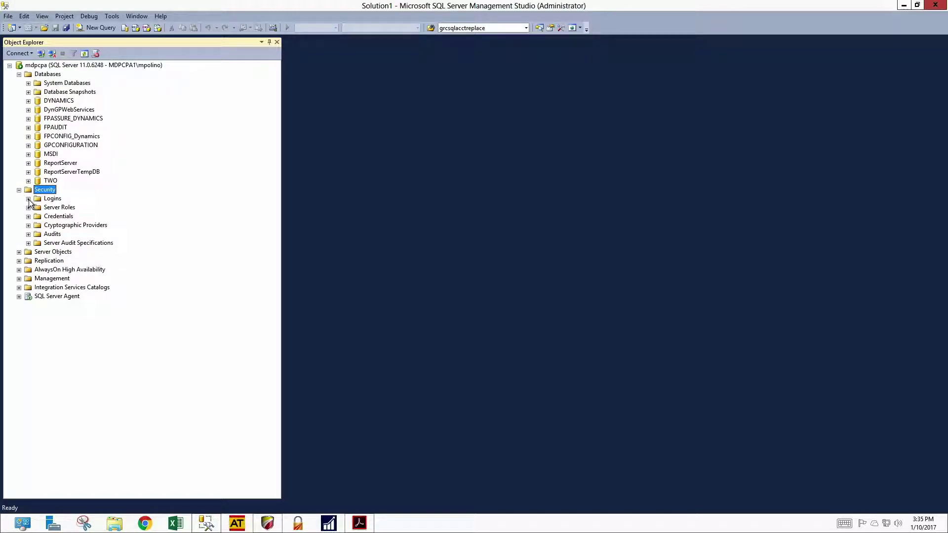
pyautogui.click(28, 198)
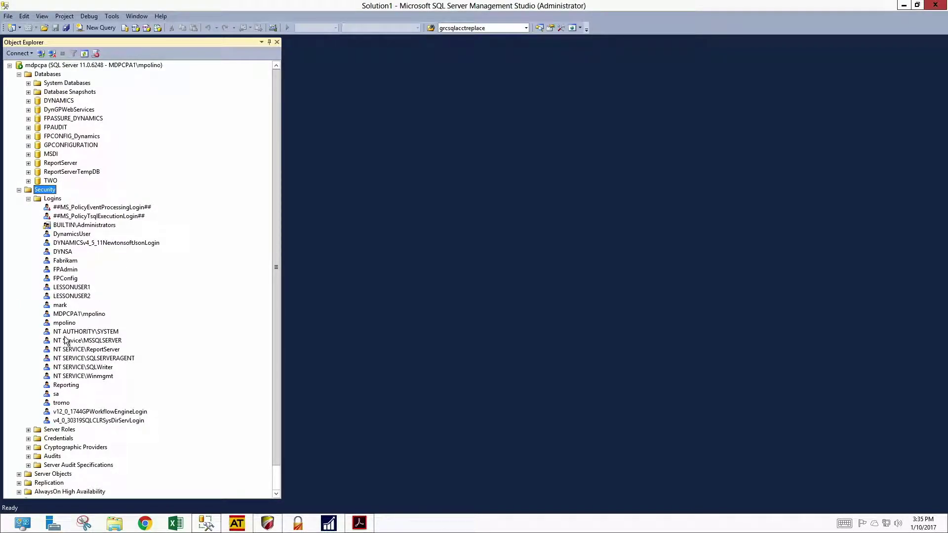
pyautogui.click(64, 323)
pyautogui.rightClick(63, 325)
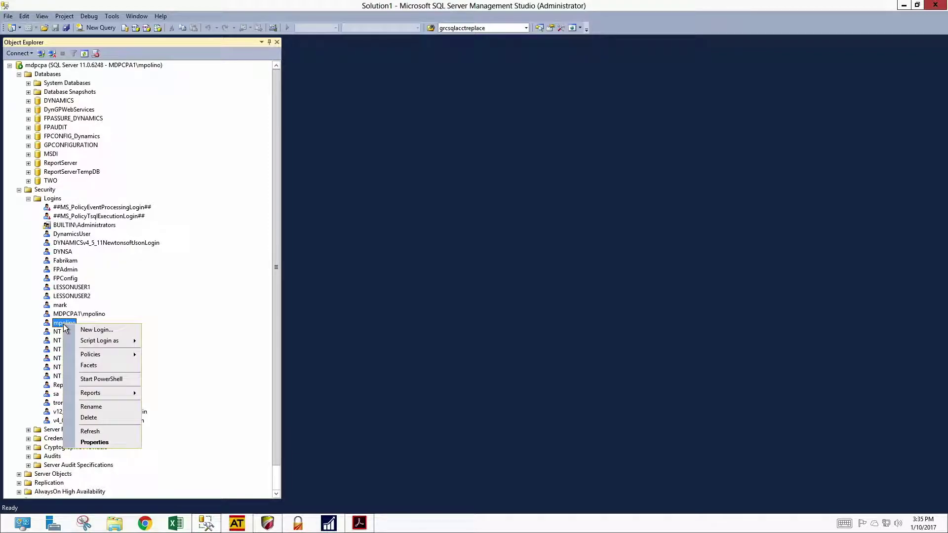
# In the login's Properties, tick sysadmin on the Server Roles page and apply it
pyautogui.click(92, 443)
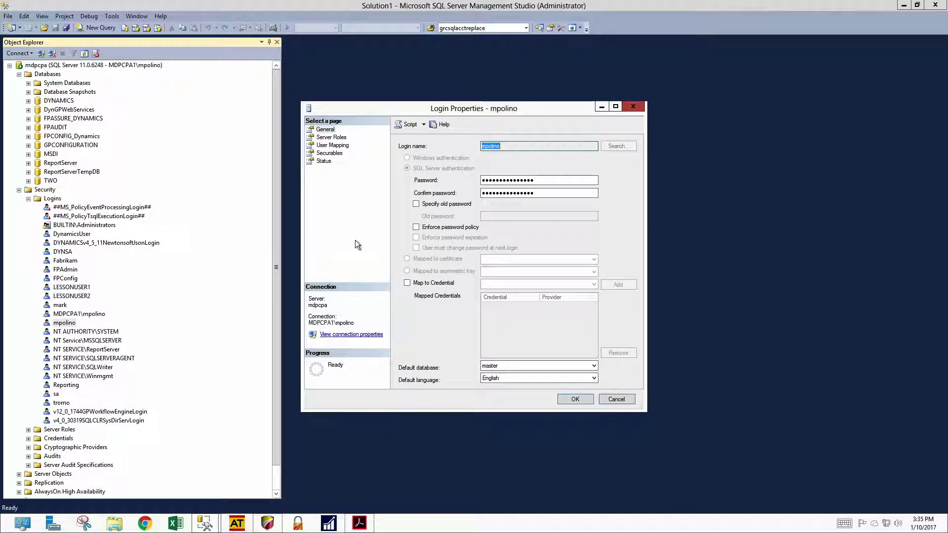
pyautogui.click(331, 137)
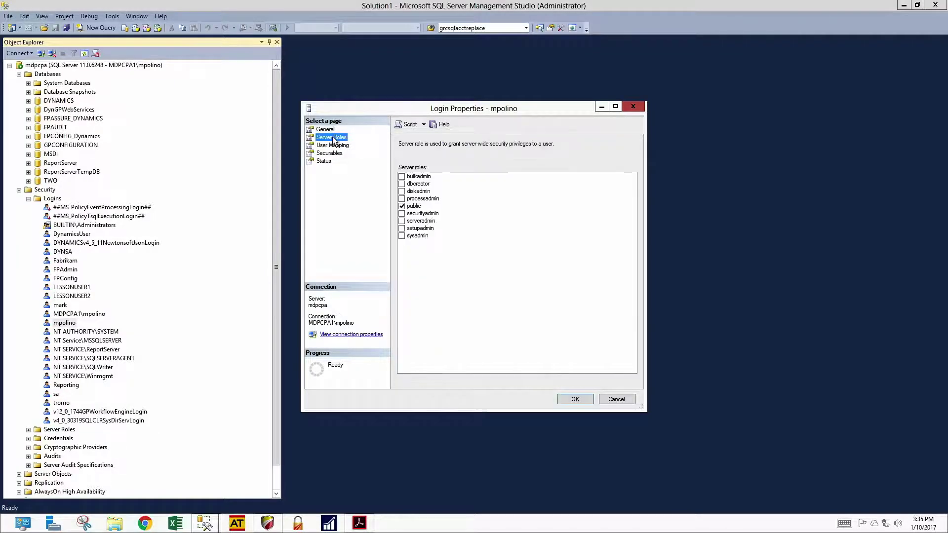
pyautogui.click(401, 235)
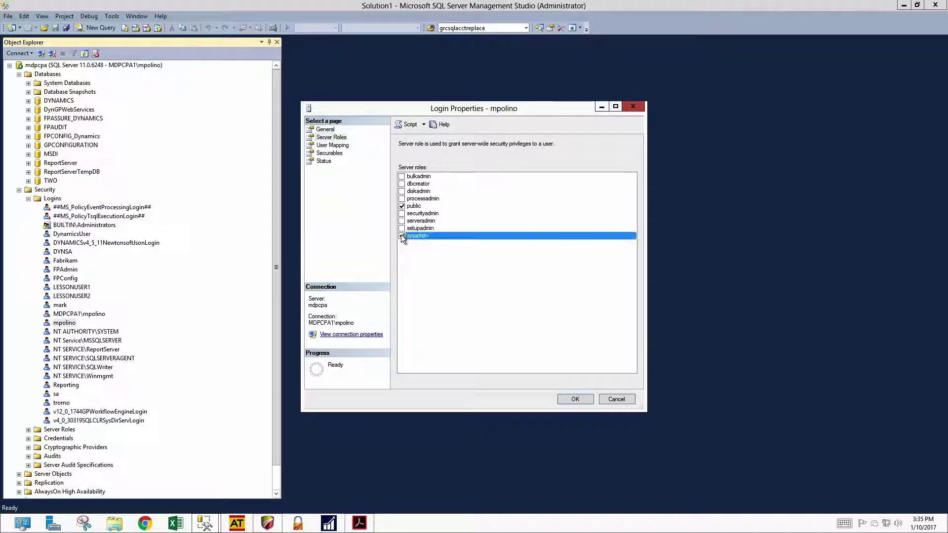
pyautogui.click(575, 398)
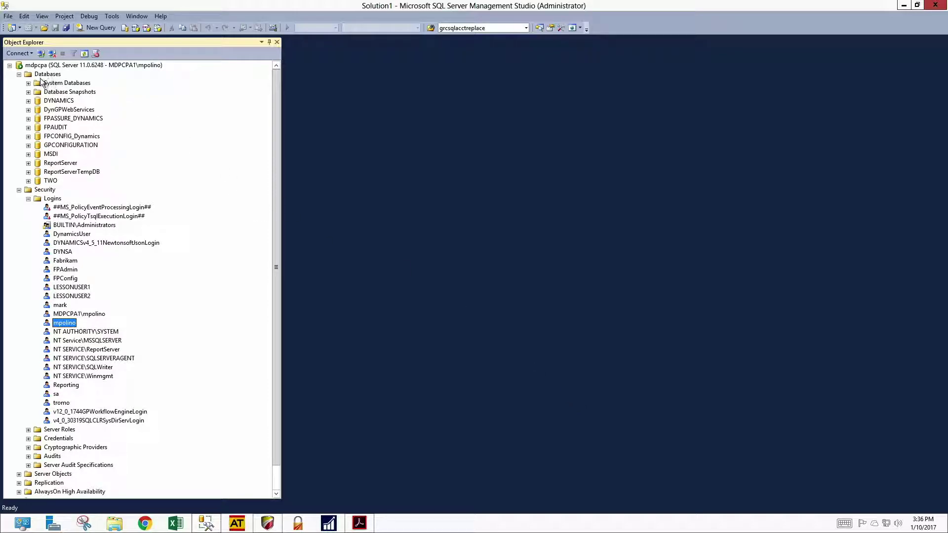
# Start a new Database Engine connection using SQL Server Authentication
pyautogui.click(25, 53)
pyautogui.click(36, 64)
pyautogui.click(524, 217)
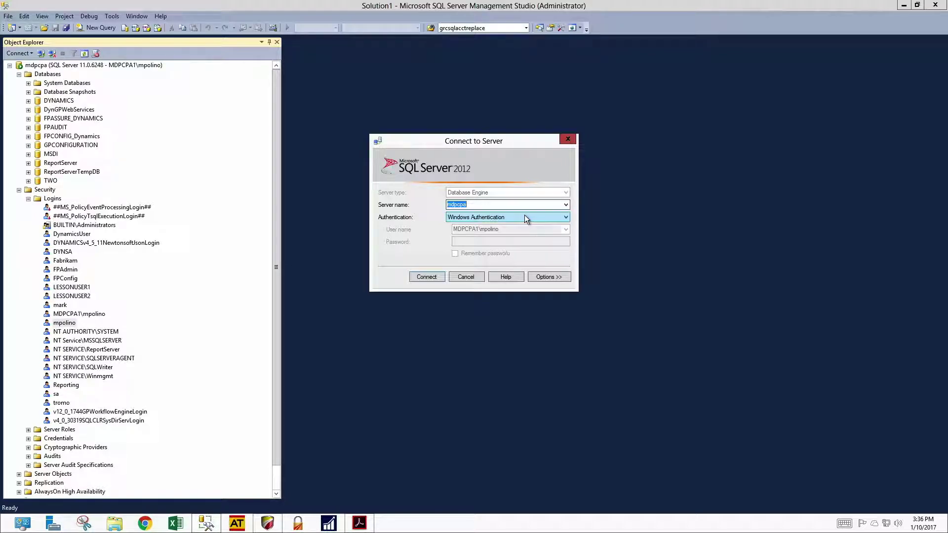
pyautogui.click(491, 232)
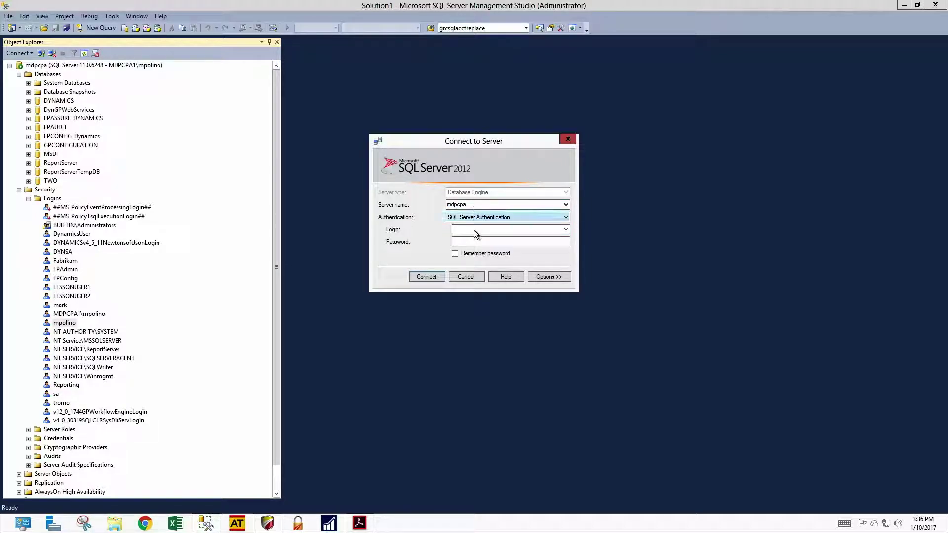
# Connect to mdpcpa with the administrator's login name and password, then dismiss the login-failed error
pyautogui.click(474, 230)
pyautogui.press('Tab')
pyautogui.write('•••••')
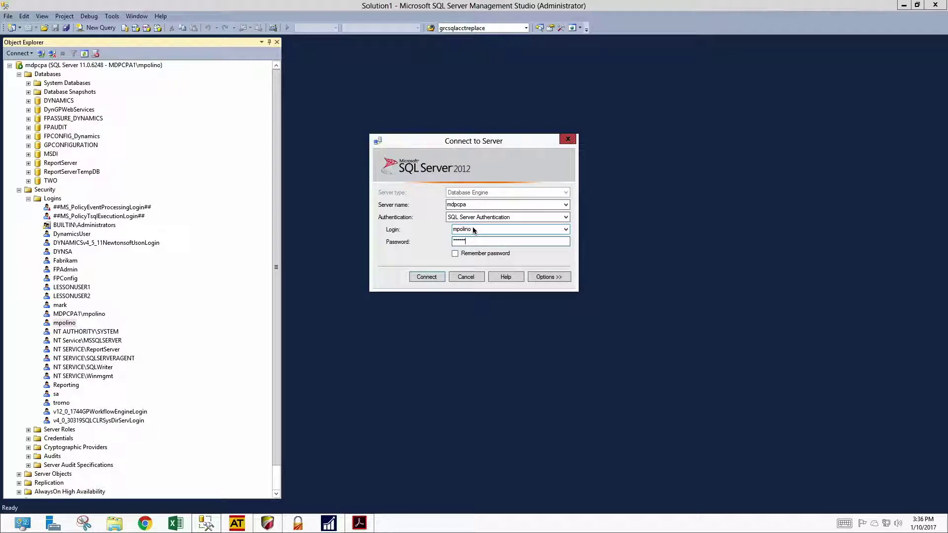
pyautogui.press('Return')
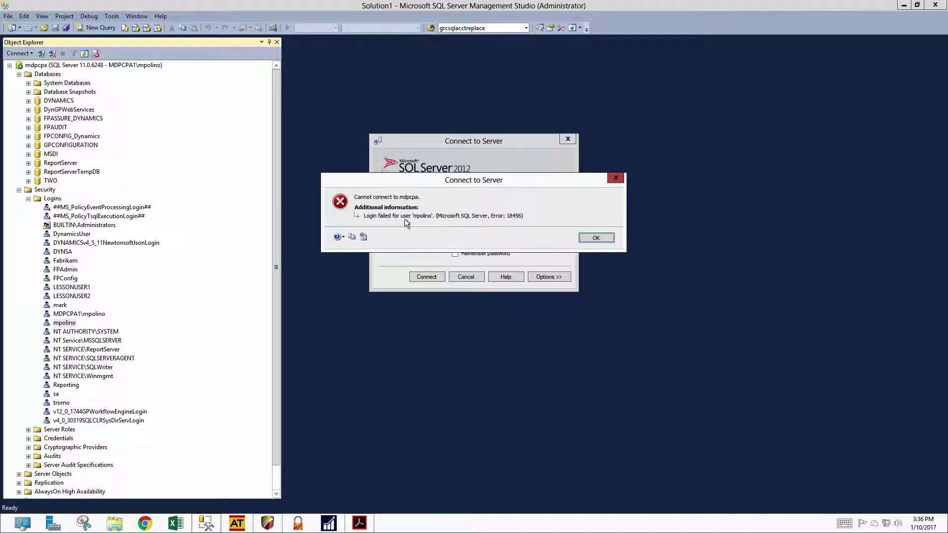
pyautogui.click(592, 238)
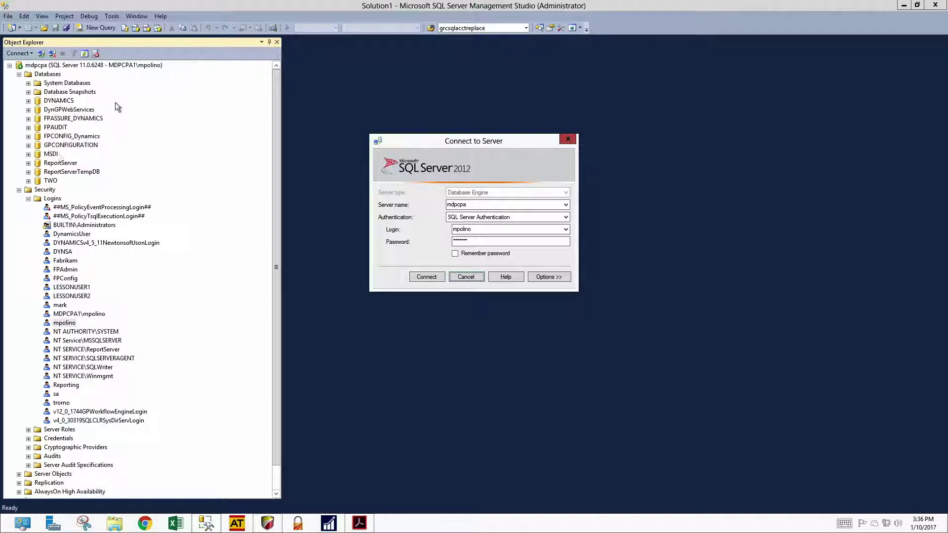
# Cancel the SSMS connection, sign in to Dynamics GP with the password, and accept the sample-company warning
pyautogui.click(465, 277)
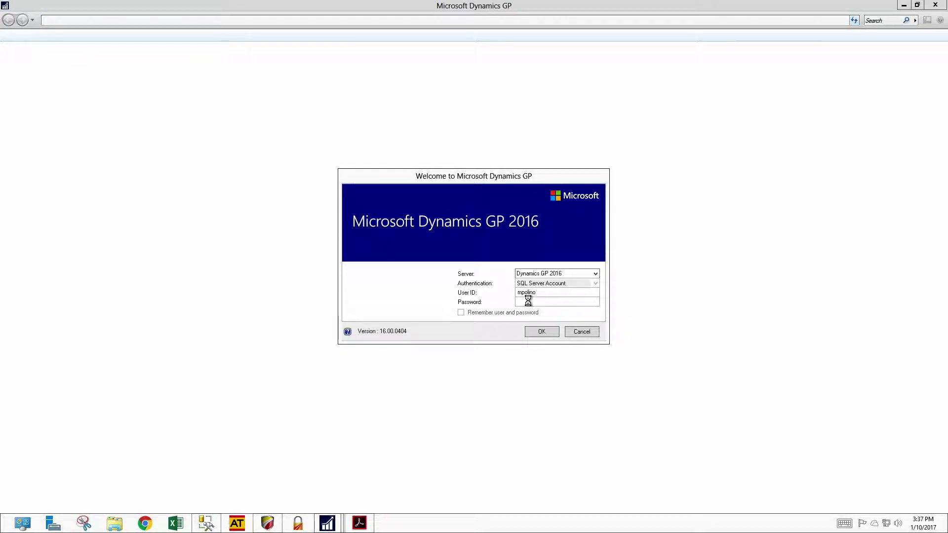
pyautogui.write('•••••')
pyautogui.press('Return')
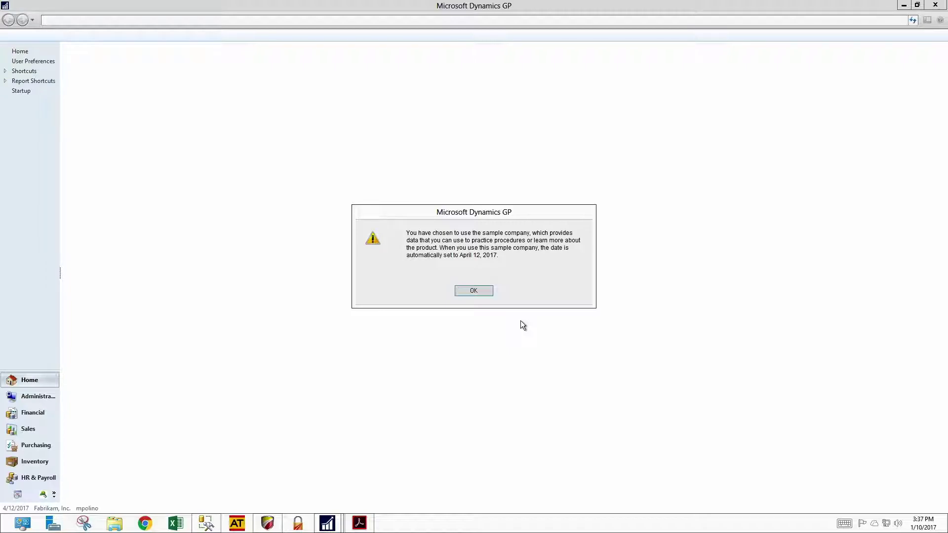
pyautogui.click(481, 290)
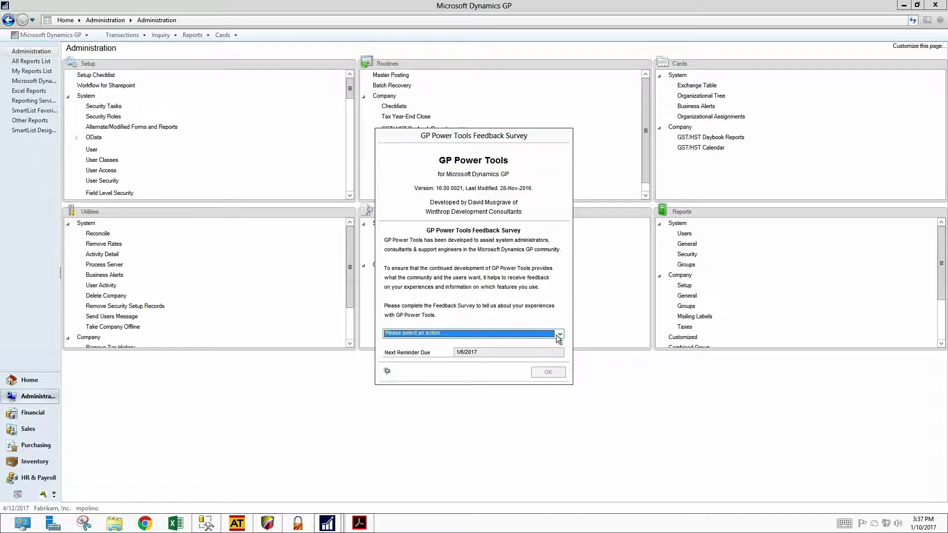
# Choose to complete the GP Power Tools survey now and confirm
pyautogui.click(531, 334)
pyautogui.click(528, 349)
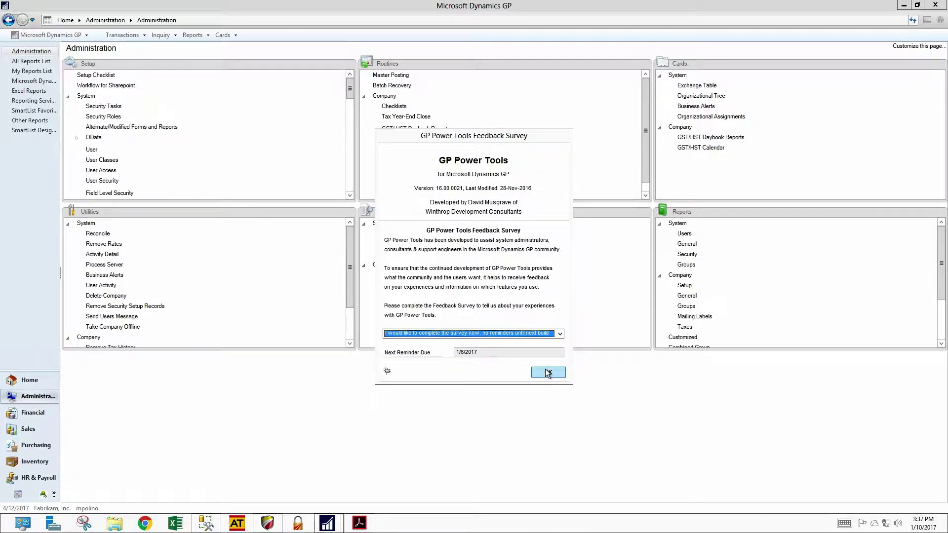
pyautogui.click(546, 372)
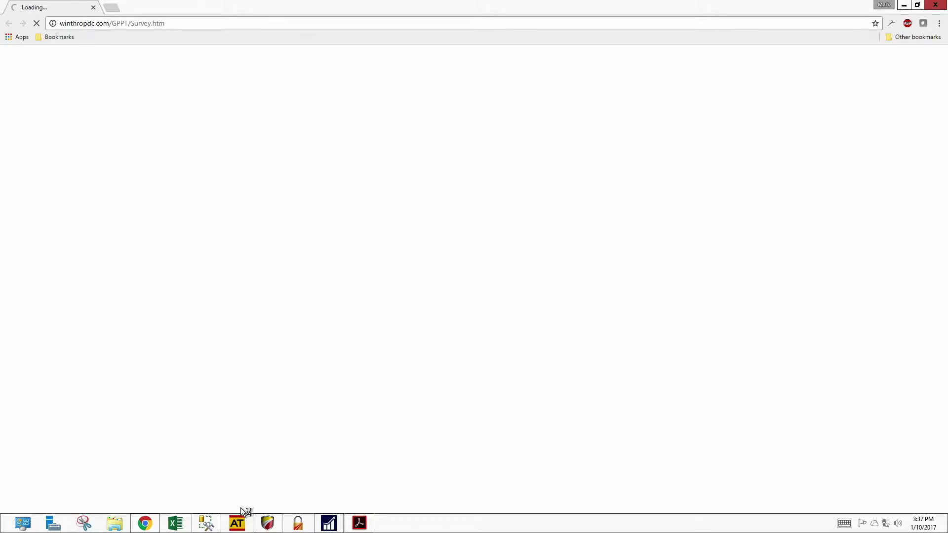
# Close the GP Power Tools survey page in Chrome
pyautogui.moveTo(913, 2)
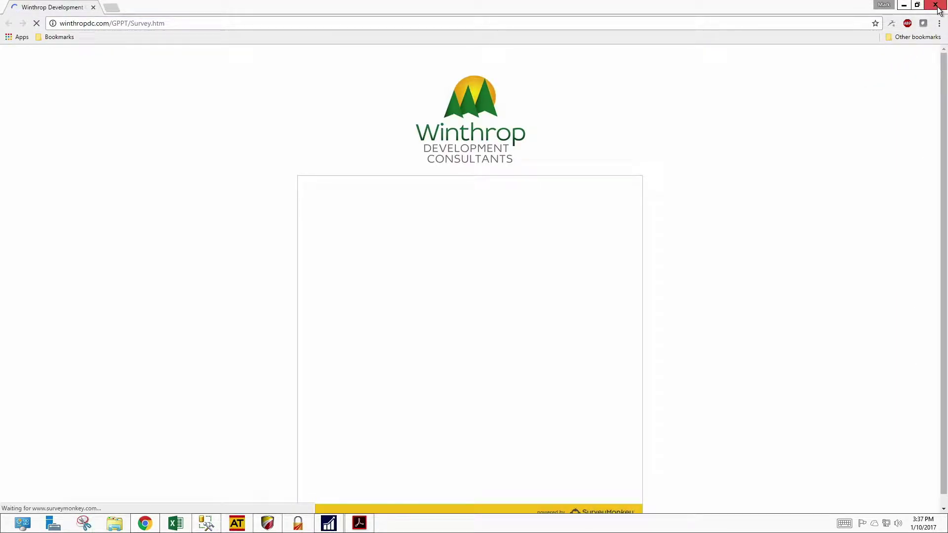
pyautogui.click(936, 6)
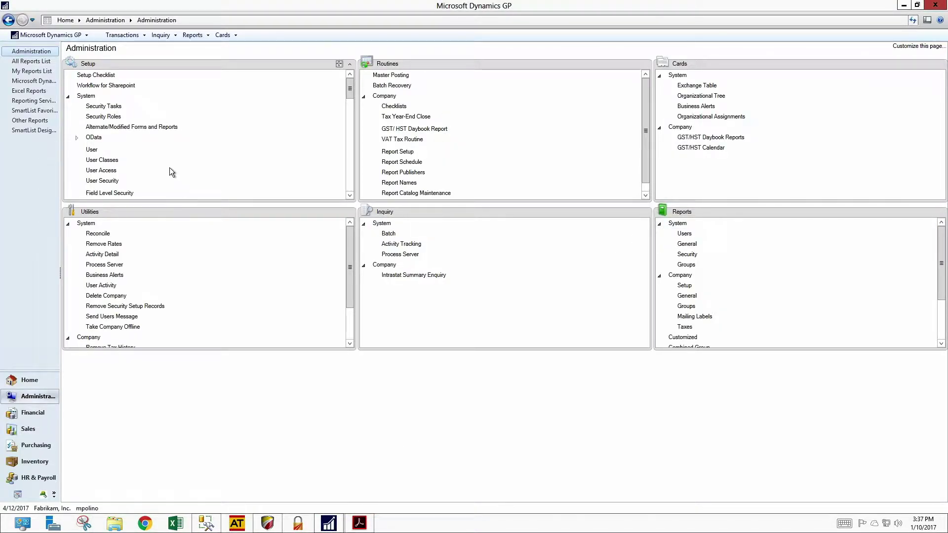
# In User Setup, save a new user with its user ID, full name and password, then close the window
pyautogui.click(92, 150)
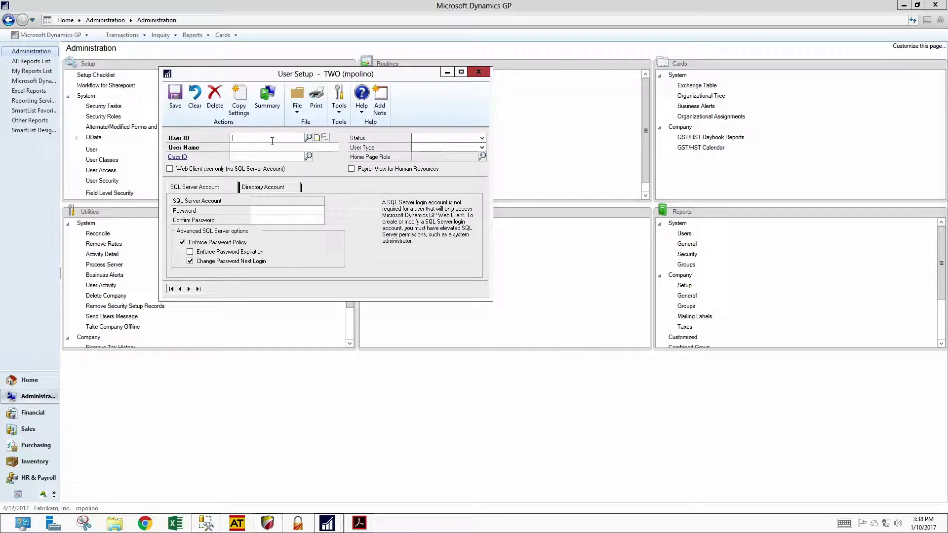
pyautogui.press('Tab')
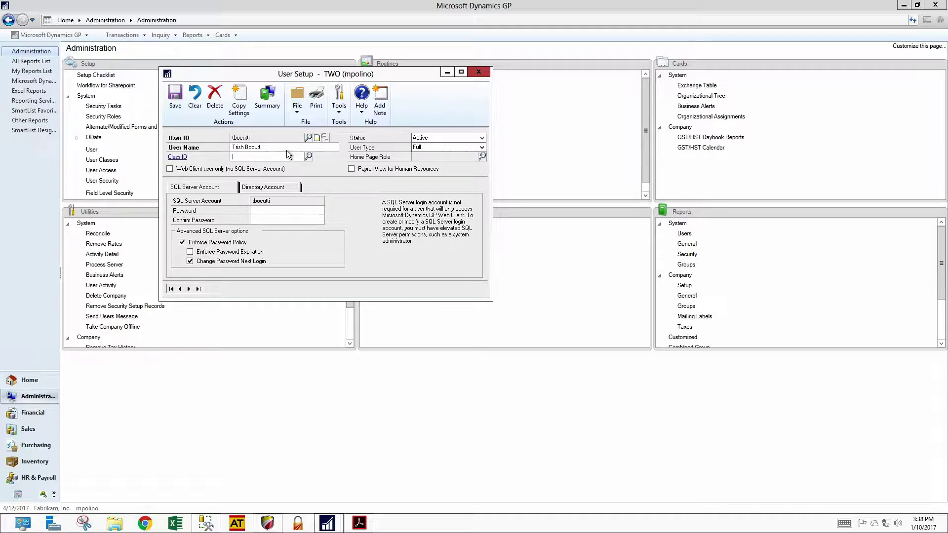
pyautogui.write('•••••••')
pyautogui.press('Tab')
pyautogui.write('•••••••')
pyautogui.click(175, 99)
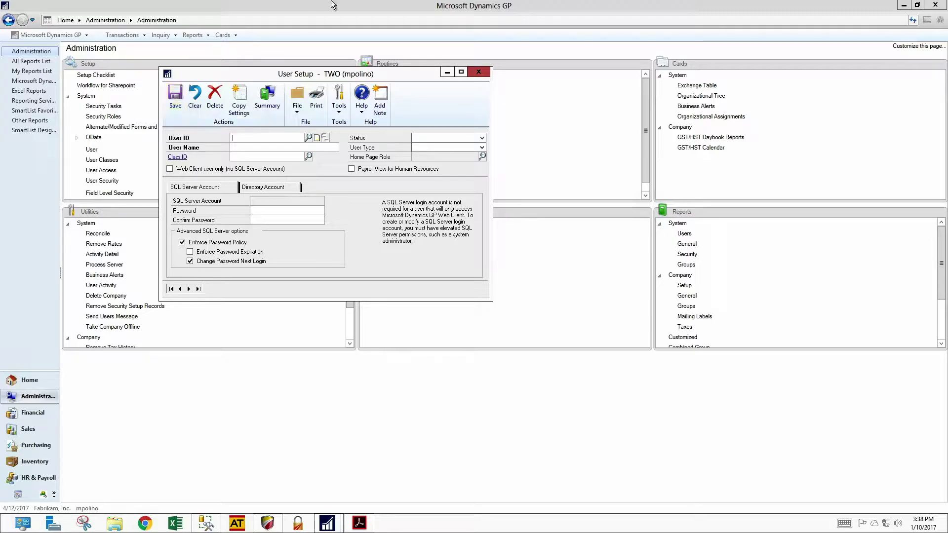
pyautogui.click(477, 72)
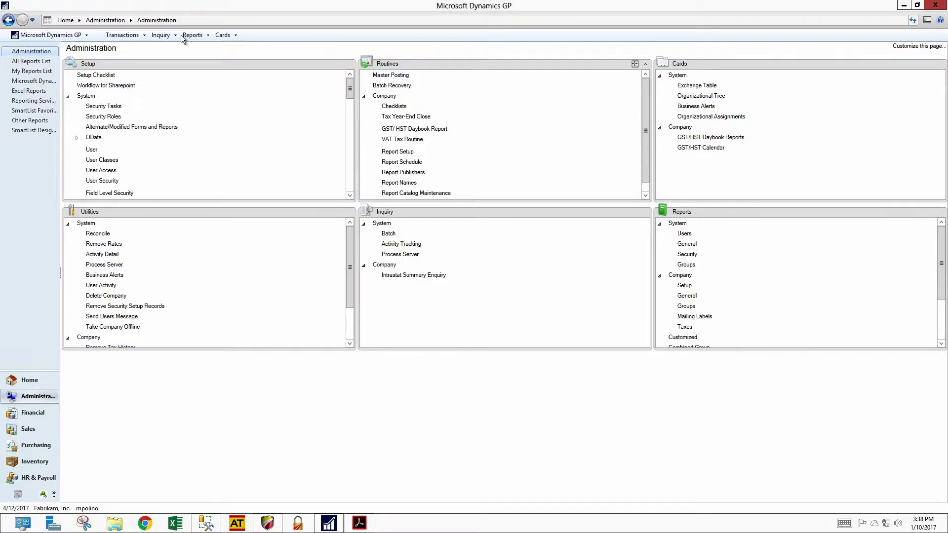
pyautogui.click(77, 36)
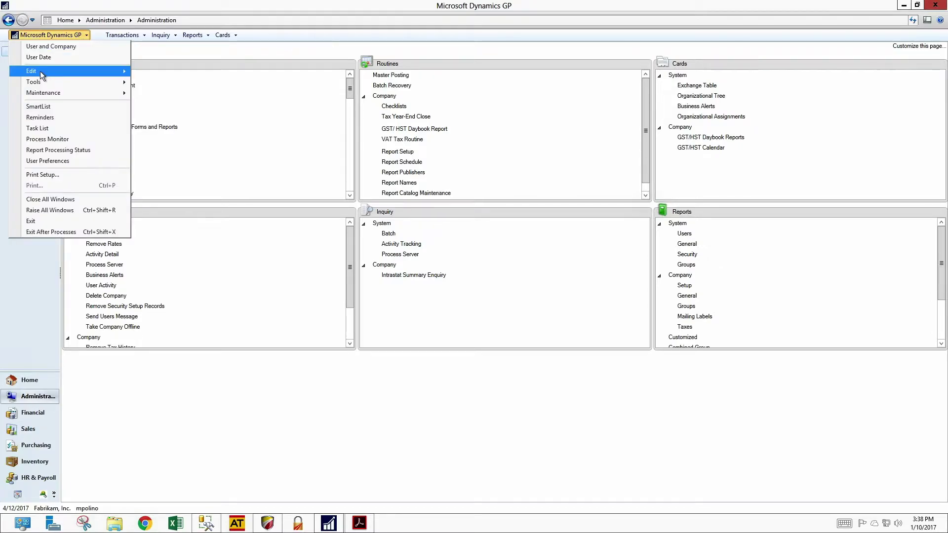
pyautogui.moveTo(53, 92)
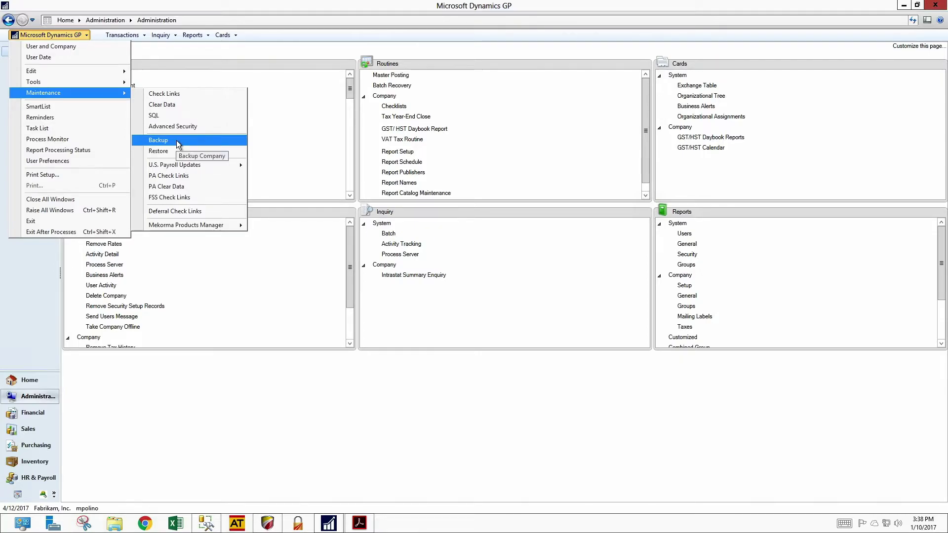
pyautogui.click(339, 48)
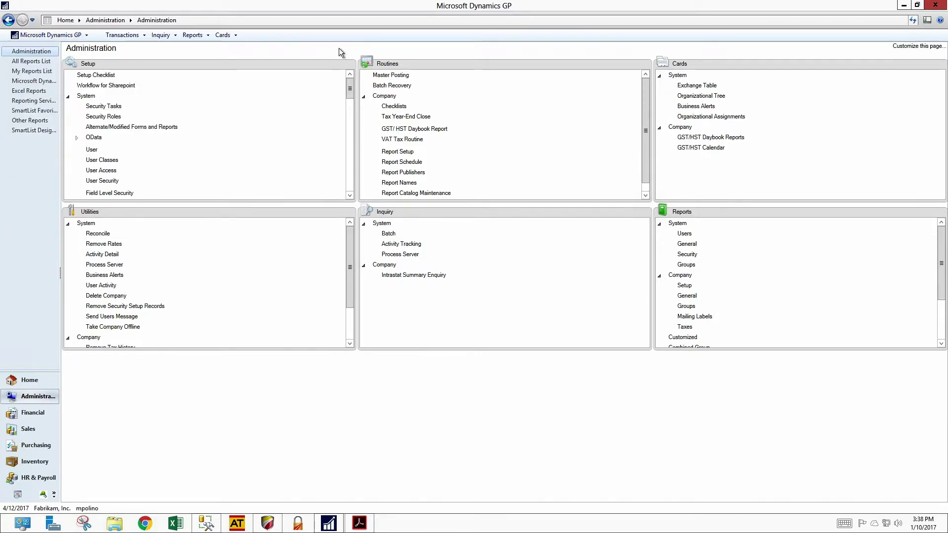